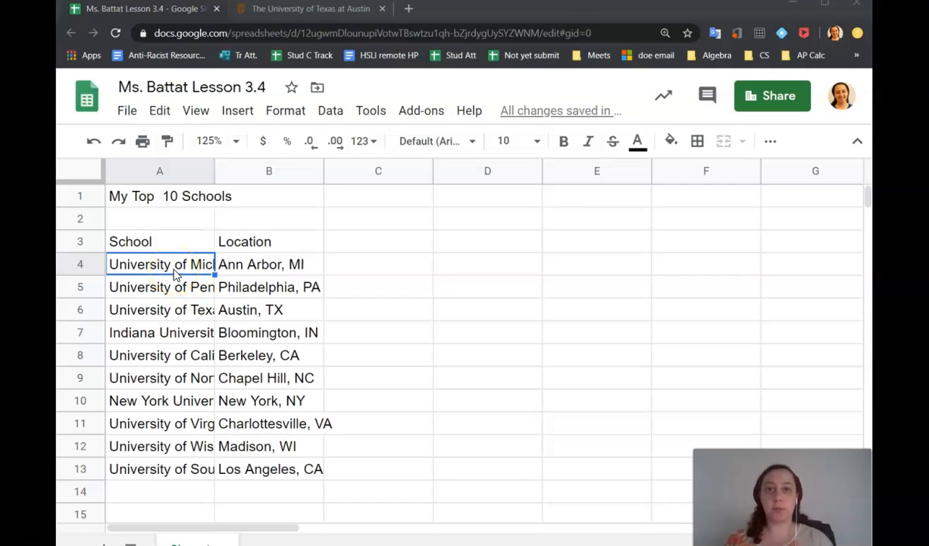
click(174, 273)
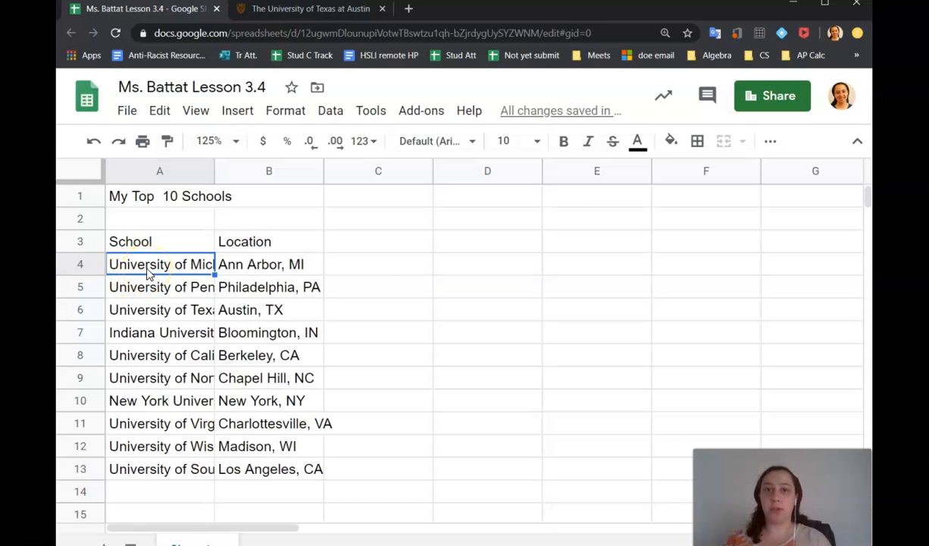
click(241, 112)
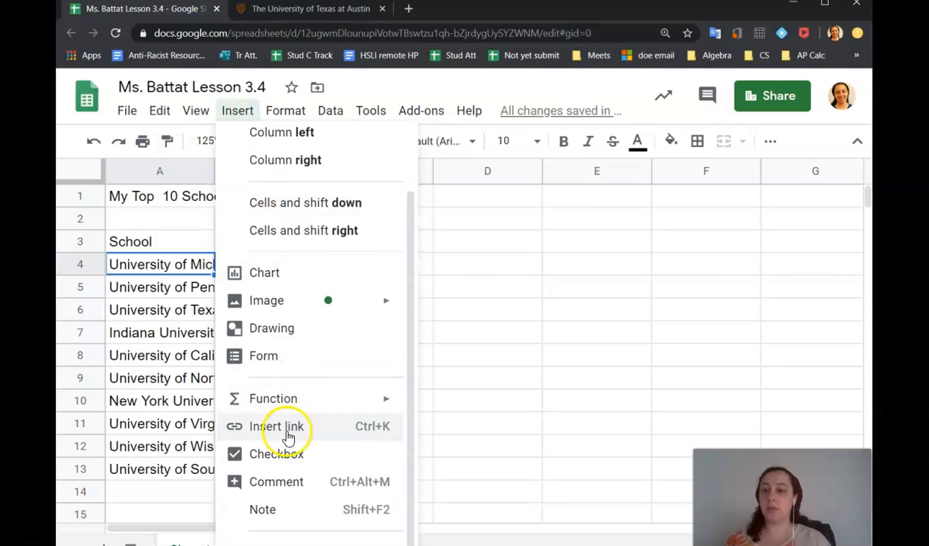
click(276, 428)
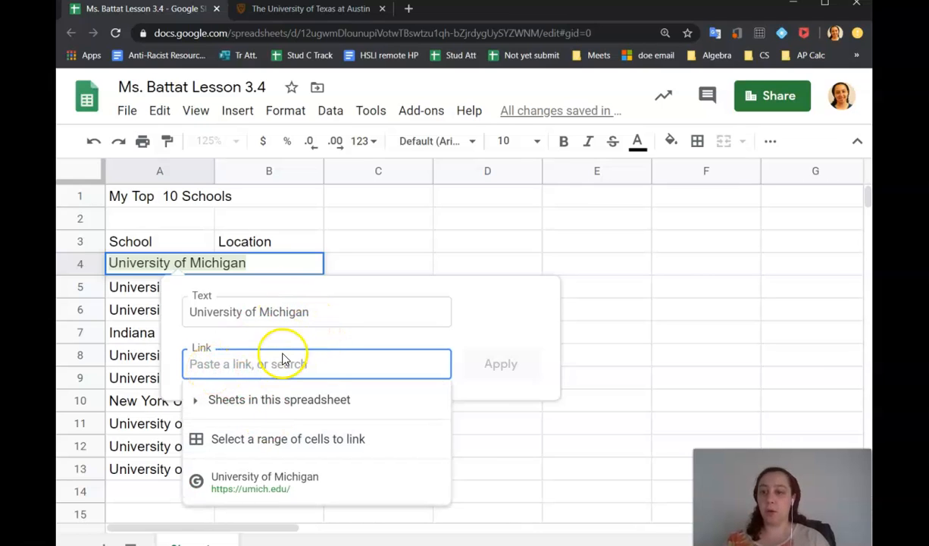
click(260, 479)
click(503, 363)
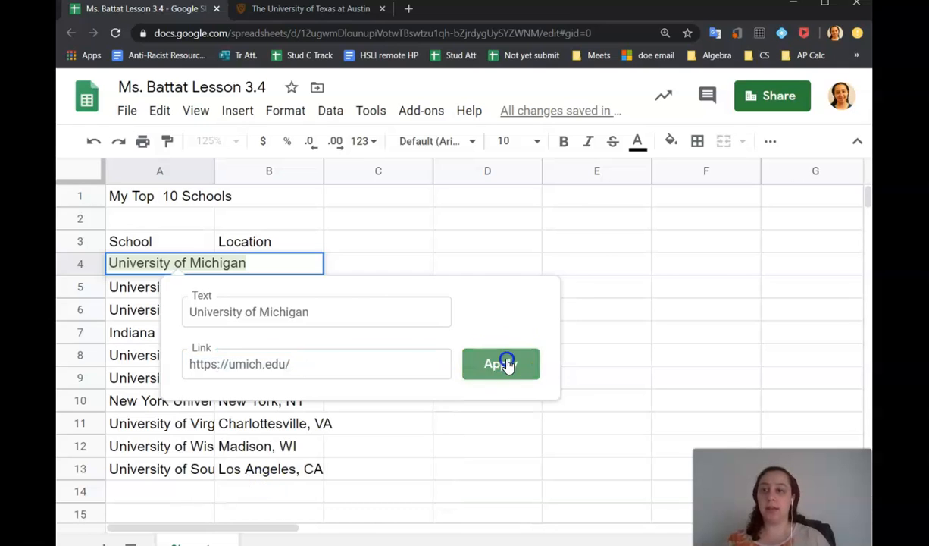
key(Return)
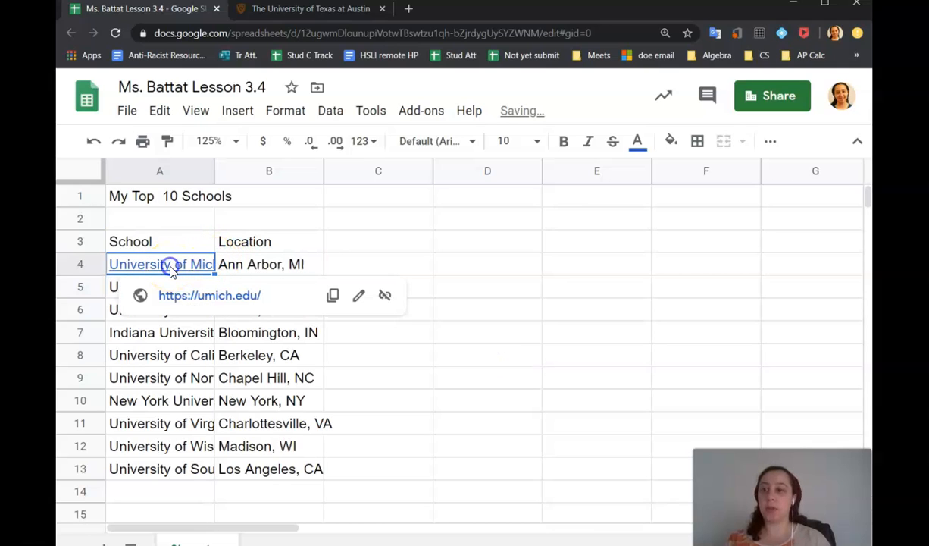
click(192, 298)
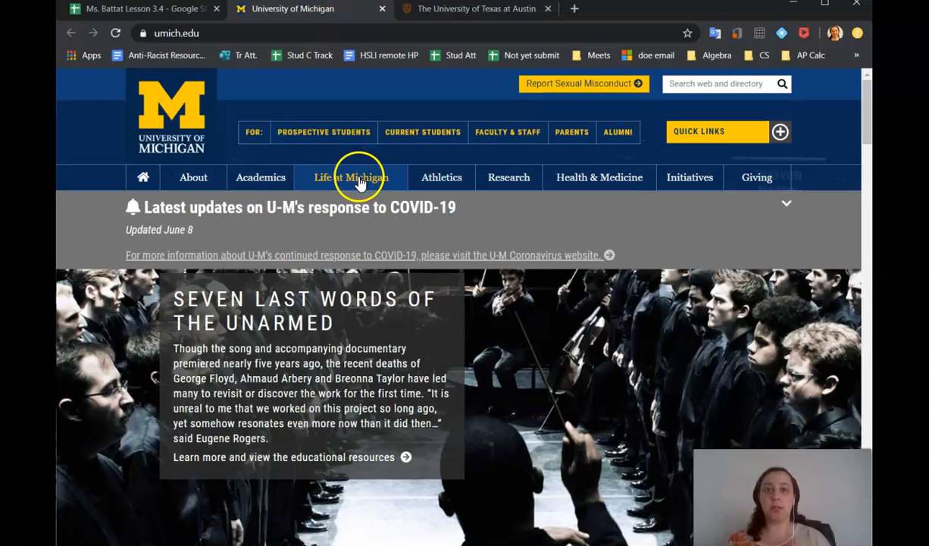
click(148, 9)
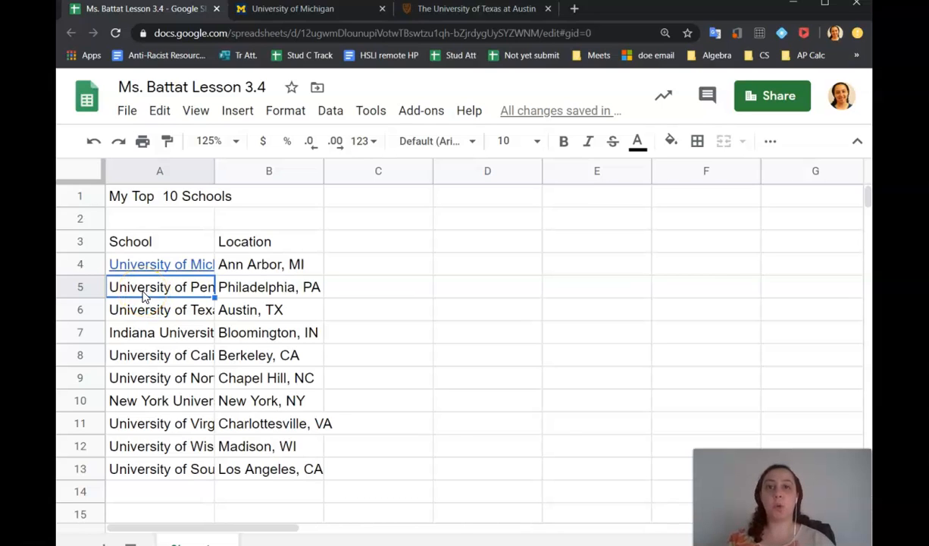
key(ctrl+k)
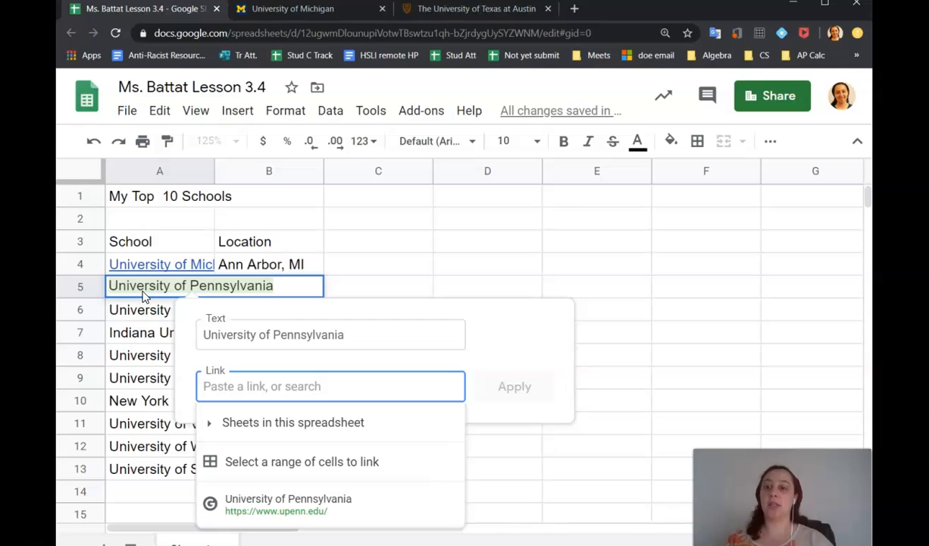
text(U)
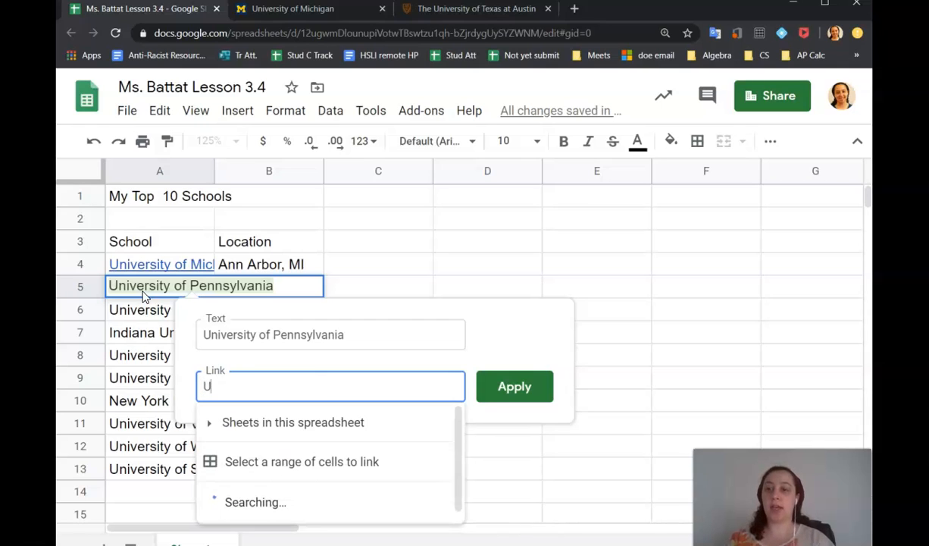
text(niversity of penn)
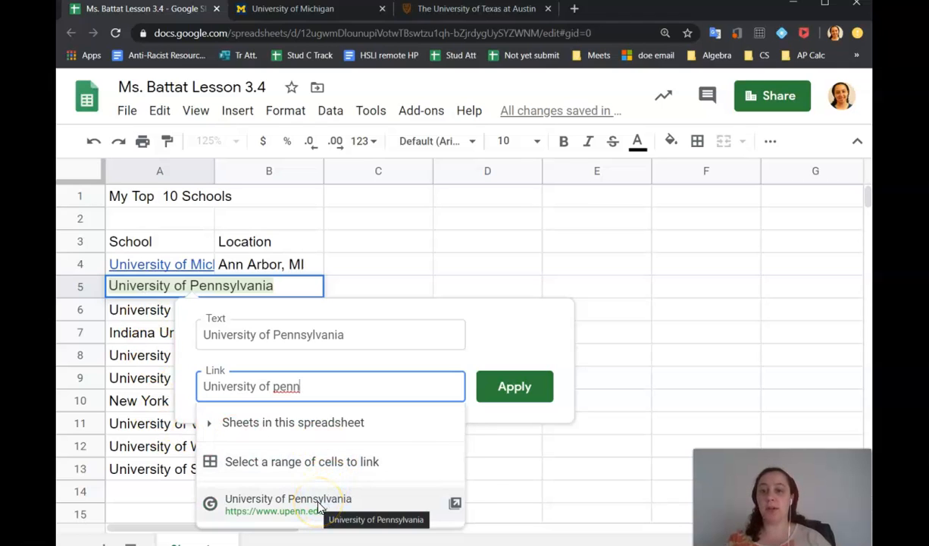
click(318, 504)
click(512, 388)
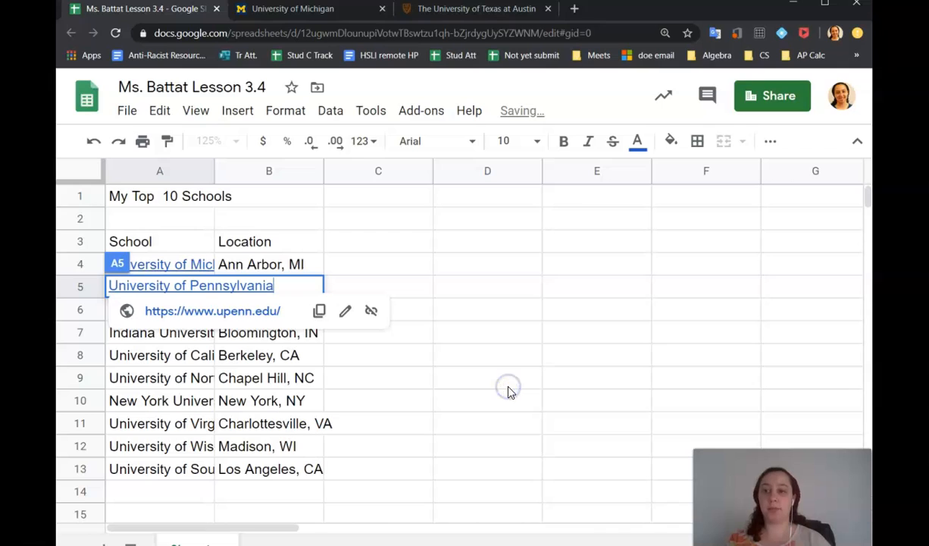
key(Down)
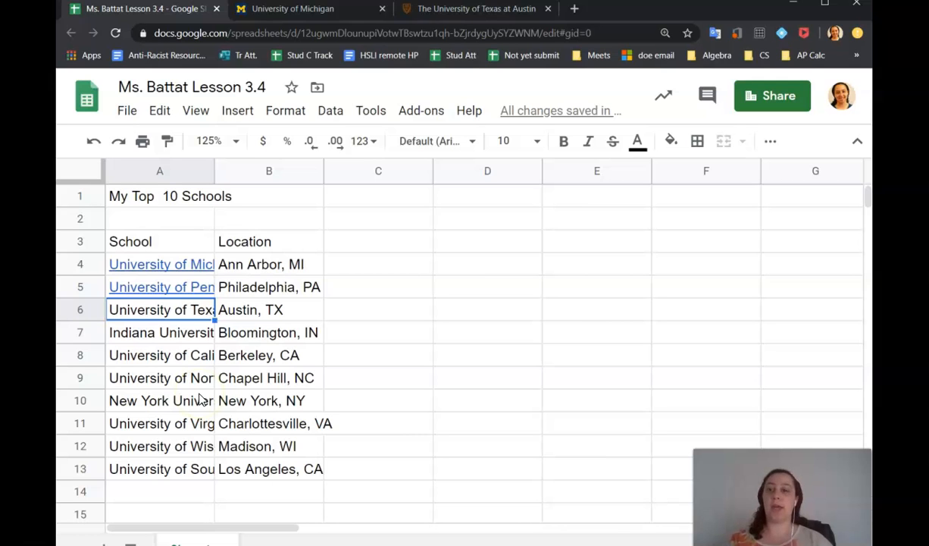
Copy the web address of the University of Texas at Austin site that is already open in the browser.
key(ctrl+k)
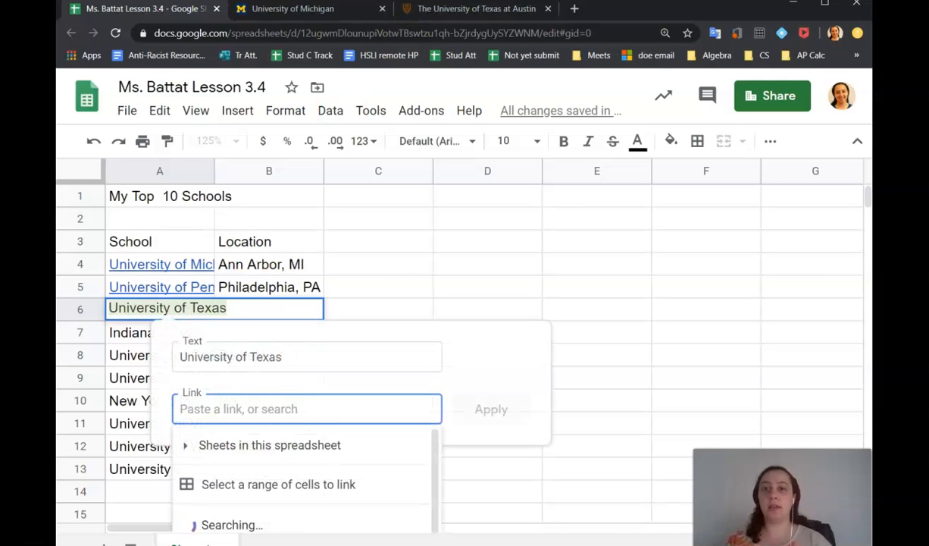
click(508, 20)
click(298, 32)
key(ctrl+c)
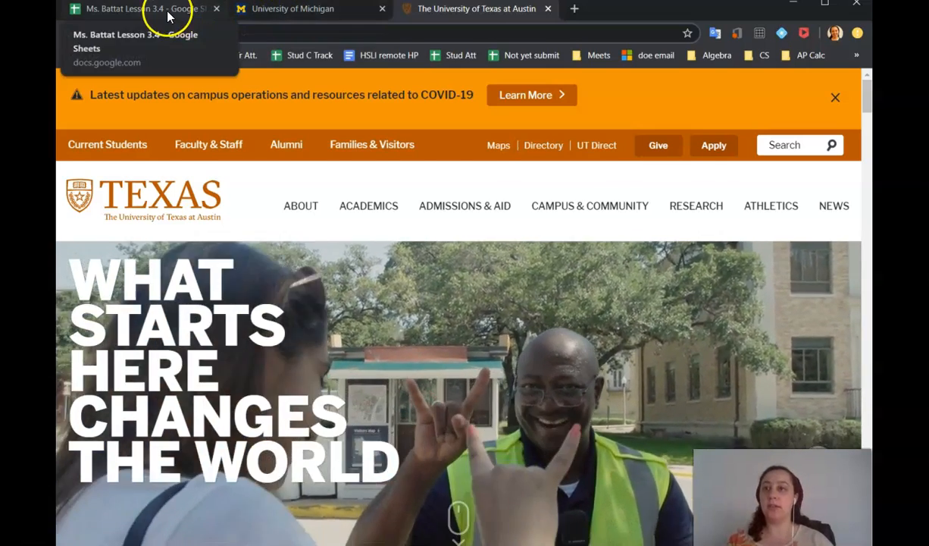
click(169, 11)
click(255, 314)
click(206, 347)
click(186, 315)
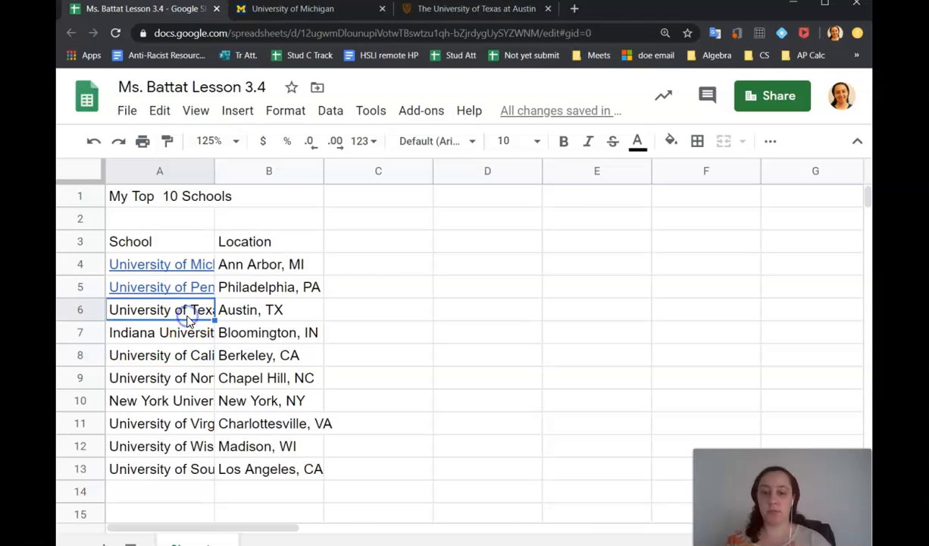
key(ctrl+k)
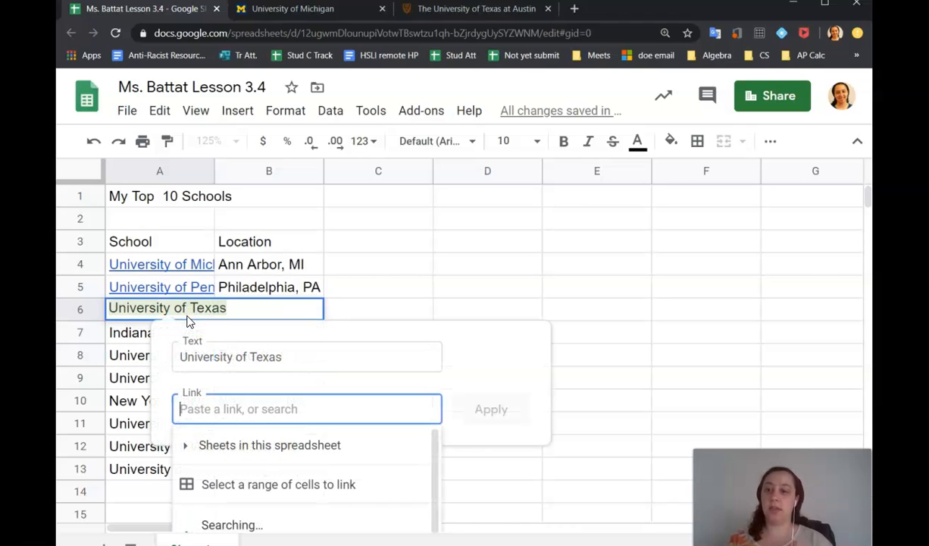
key(ctrl+v)
key(Return)
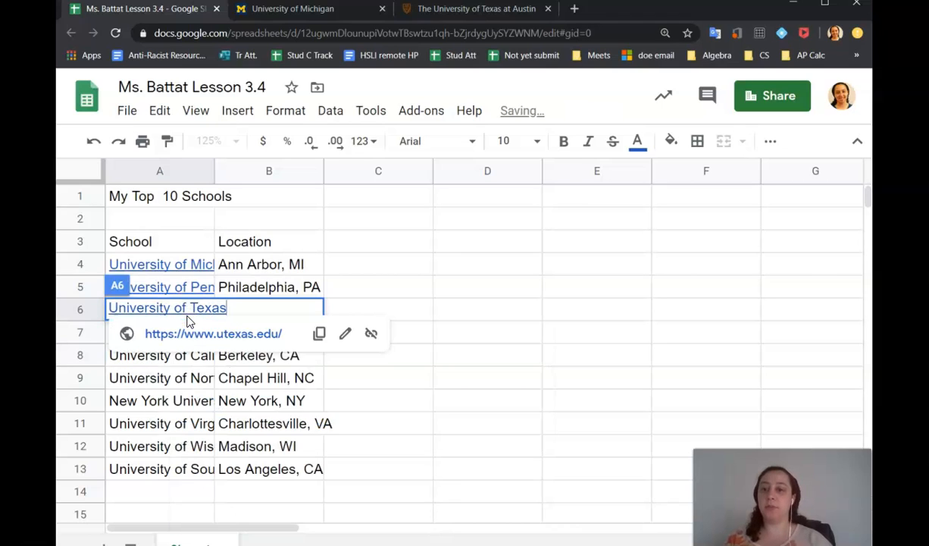
key(Return)
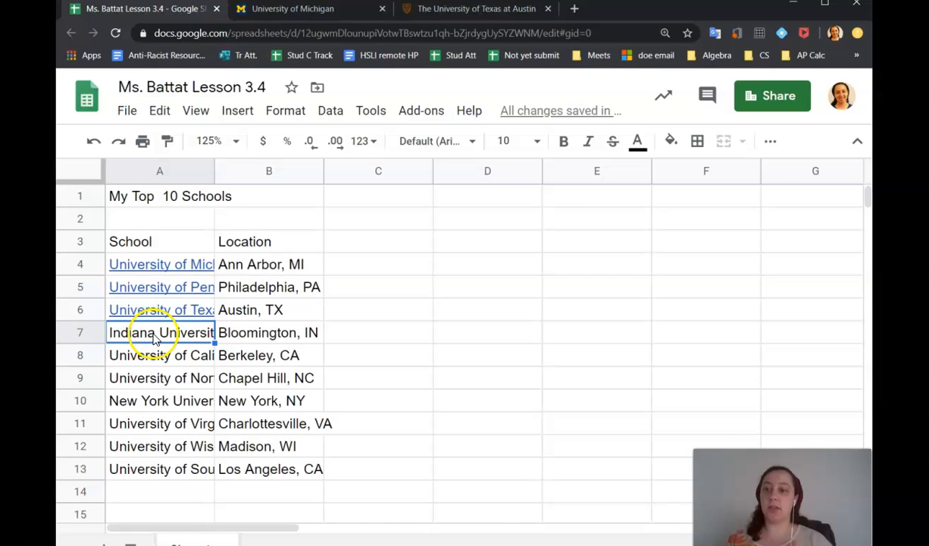
Link the Indiana University cell in A7 to the university's suggested website.
key(ctrl+k)
text(indiana un)
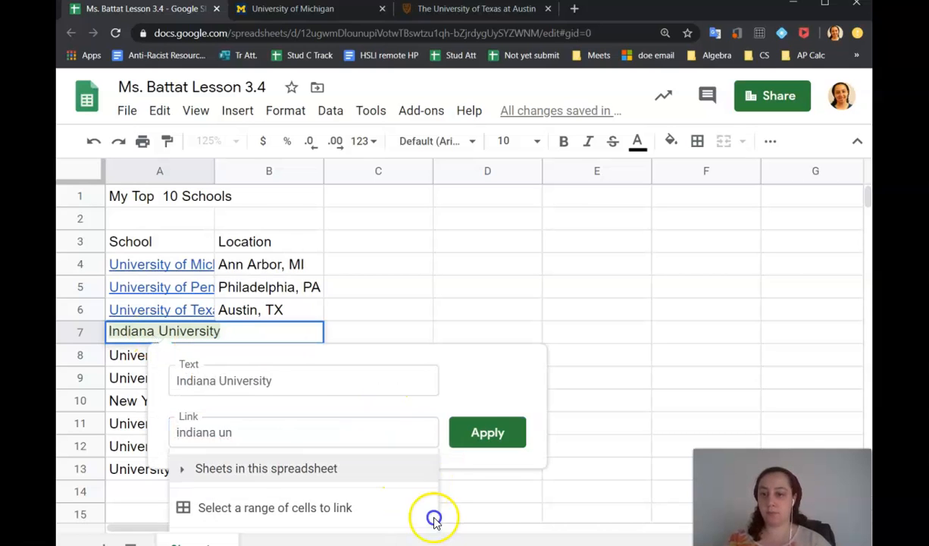
scroll(433, 516, down, 3)
key(Escape)
key(ctrl+k)
click(246, 467)
click(492, 353)
Link the University of California and University of North Carolina cells to their suggested websites.
click(191, 270)
key(ctrl+k)
click(241, 490)
click(502, 363)
click(147, 291)
key(ctrl+k)
click(311, 499)
click(517, 394)
Link the New York University and University of Virginia cells to their suggested websites.
click(152, 310)
key(ctrl+k)
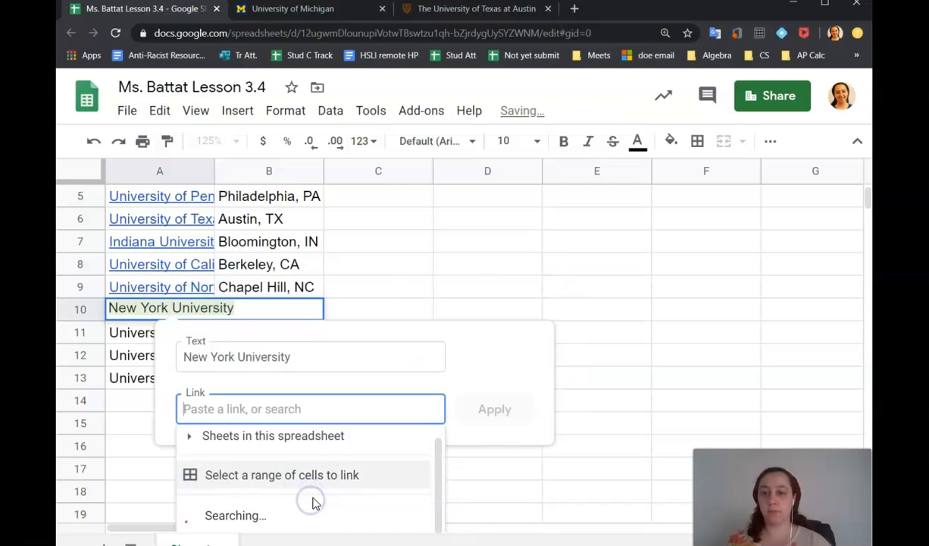
click(312, 503)
key(ctrl+k)
click(266, 478)
click(495, 364)
key(Return)
key(ctrl+k)
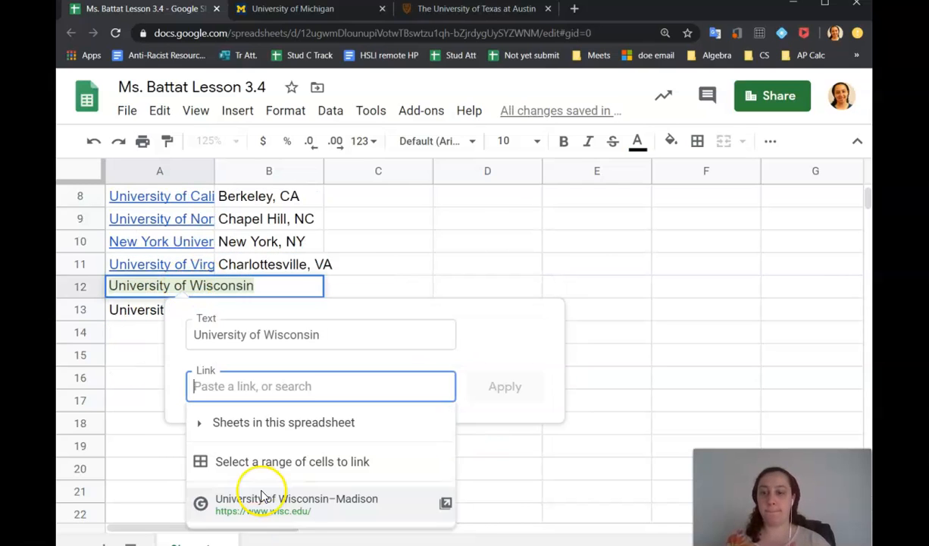
click(263, 498)
click(507, 384)
key(Return)
key(ctrl+k)
click(273, 484)
click(532, 408)
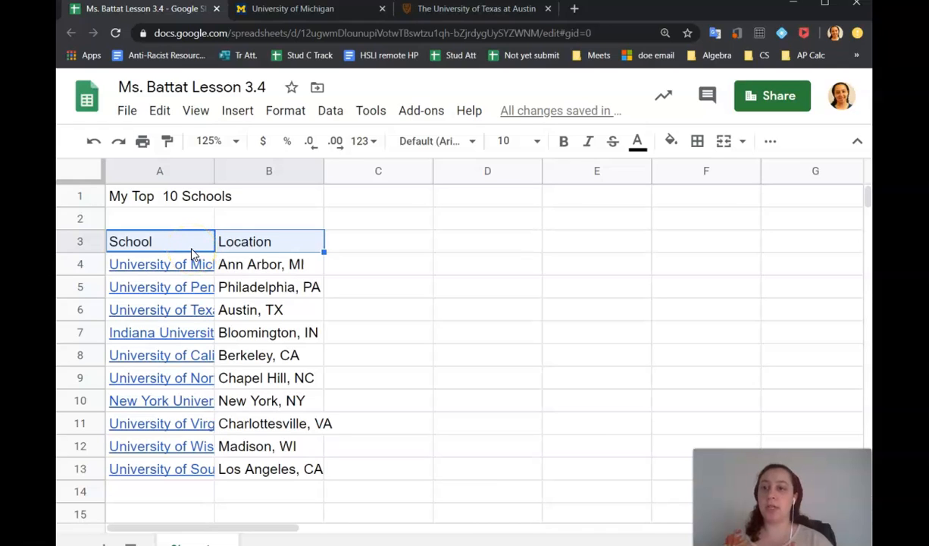
Bold the School and Location headers in row 3.
key(ctrl+b)
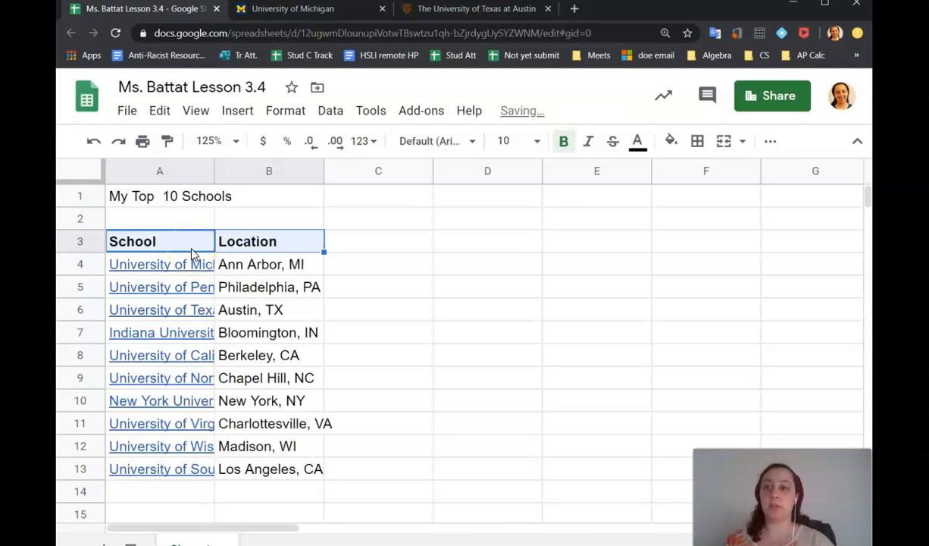
click(246, 291)
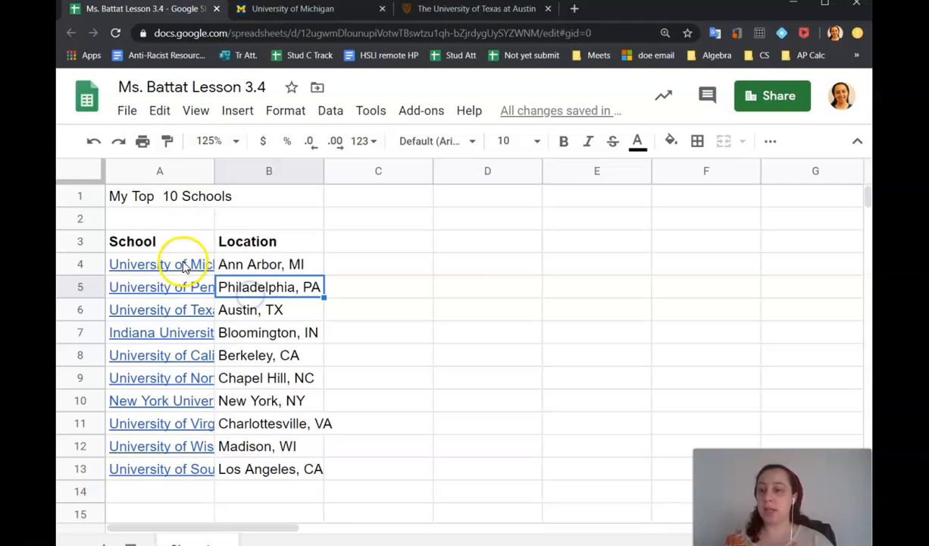
Fit the width of column A to its longest school name.
double_click(213, 159)
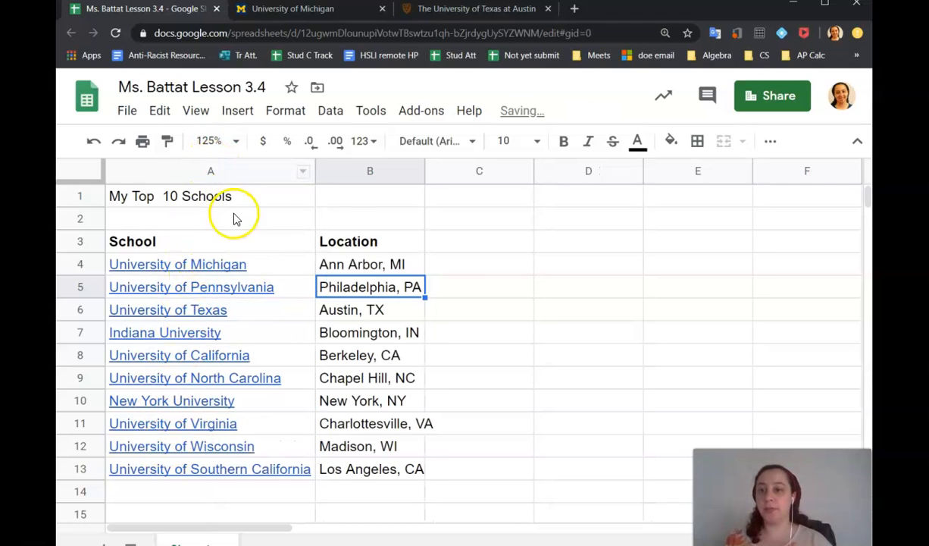
mouse_move(301, 456)
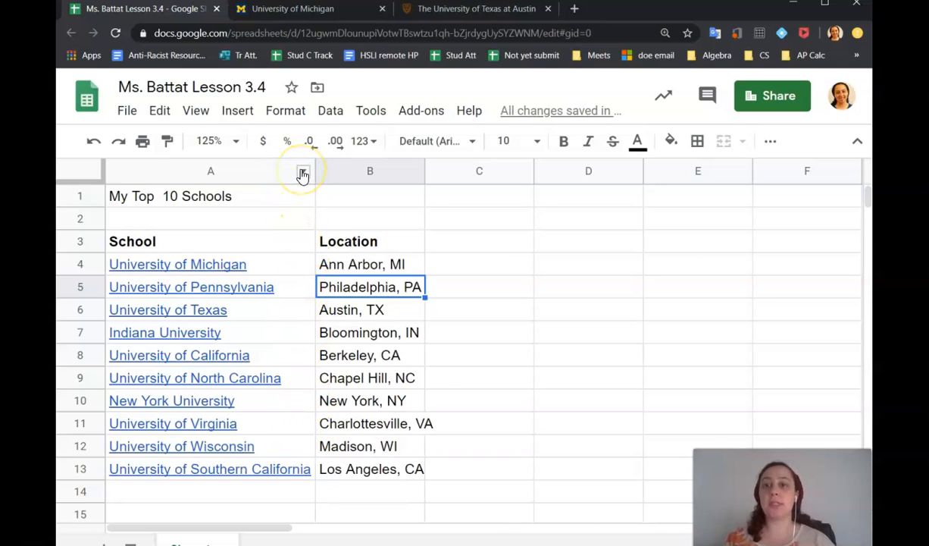
Resize column A to a width of 150 pixels.
click(302, 175)
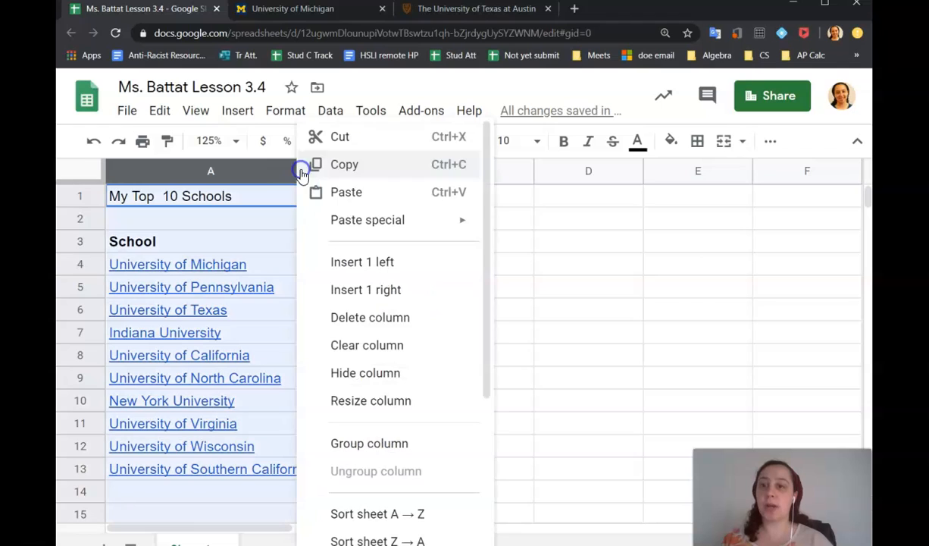
click(303, 174)
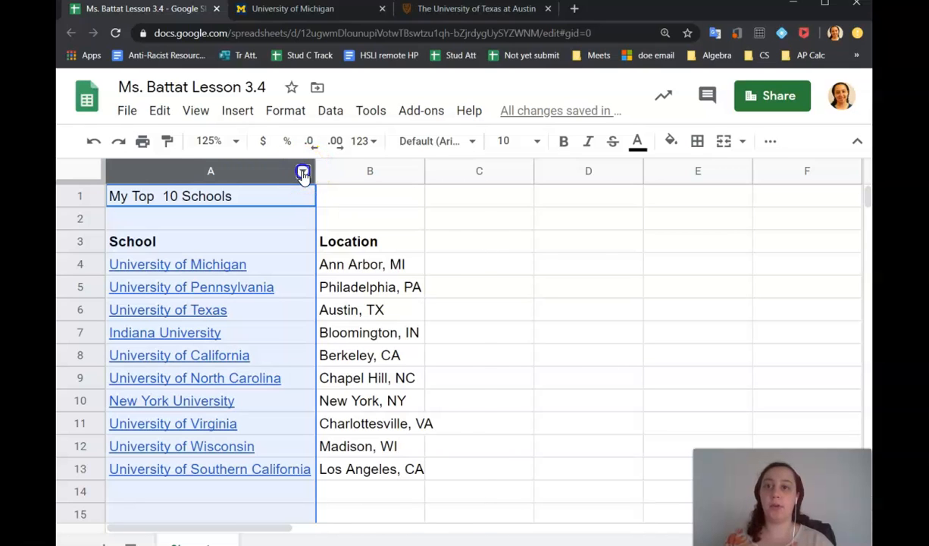
click(303, 174)
click(385, 400)
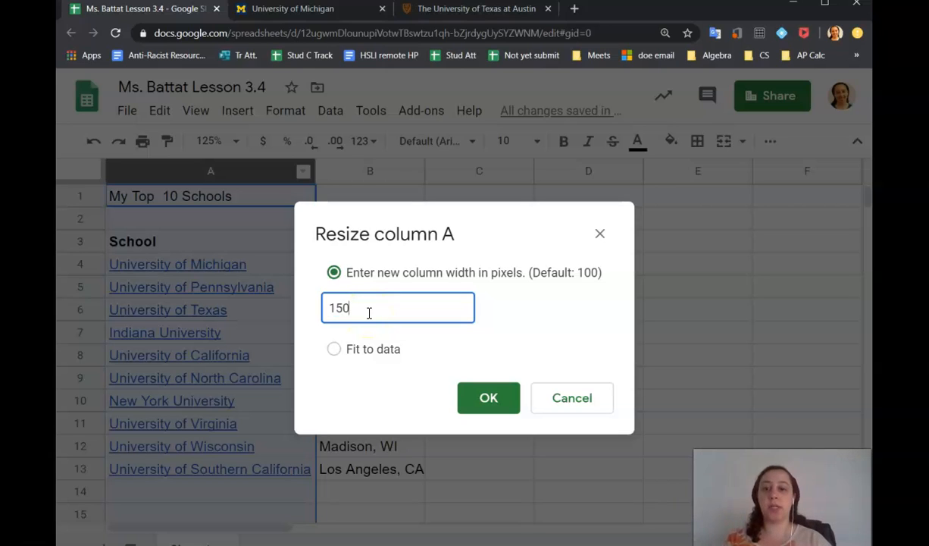
text(150)
click(496, 391)
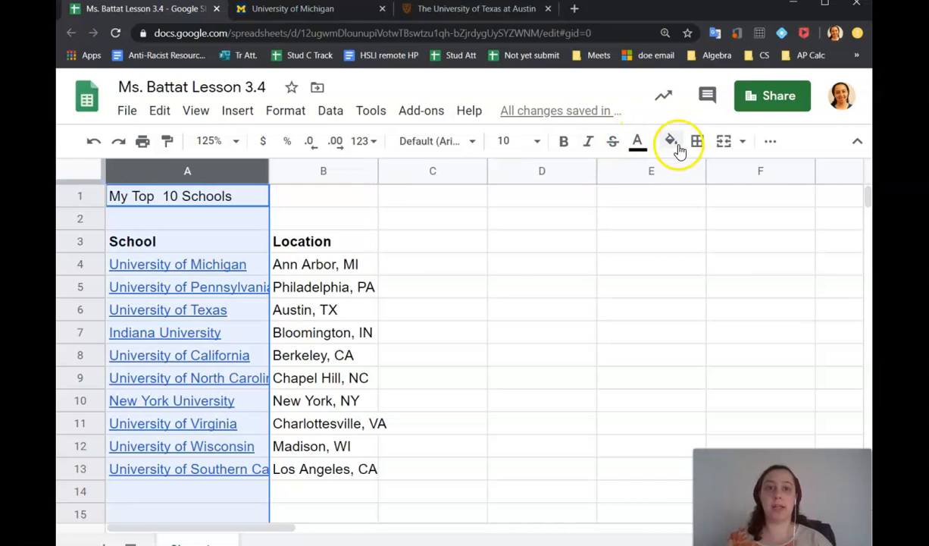
Apply text wrapping to column A so the long school names break within their cells.
click(770, 144)
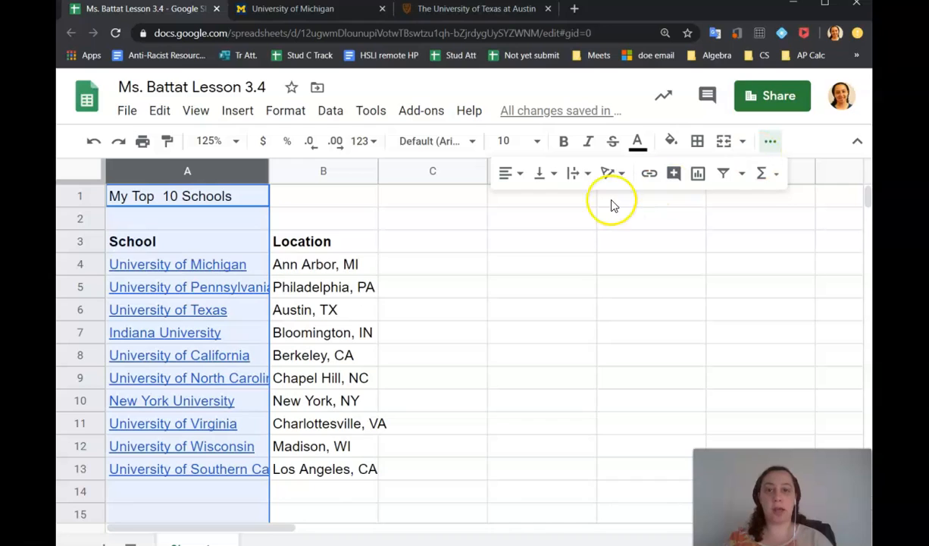
click(574, 178)
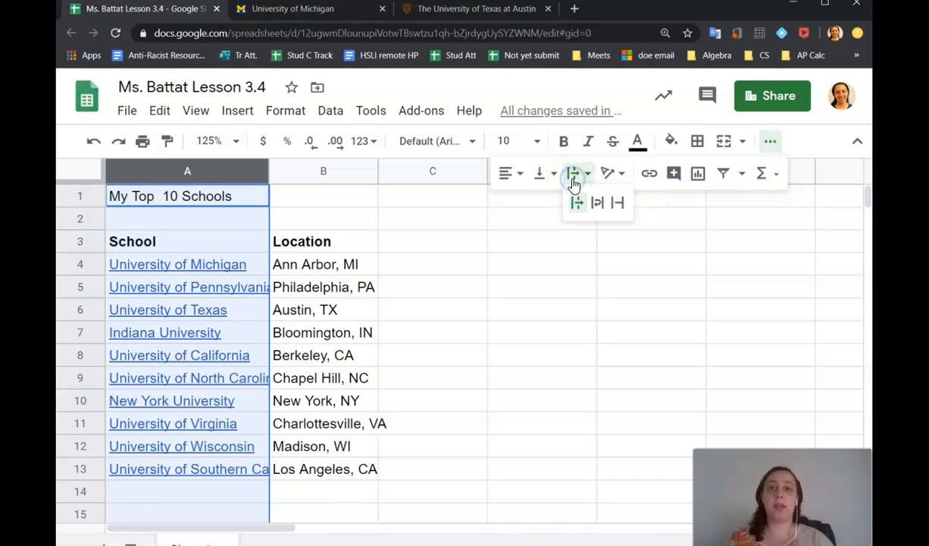
click(598, 208)
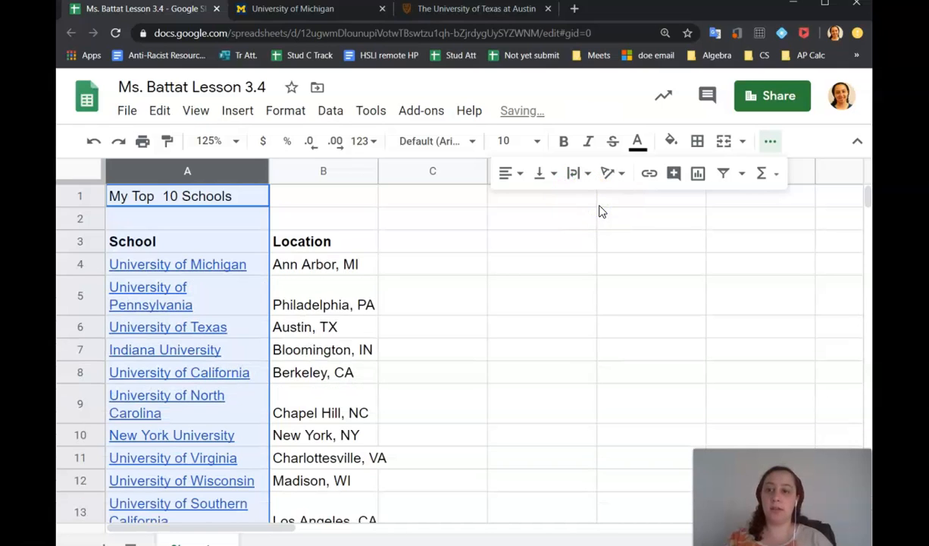
mouse_move(199, 307)
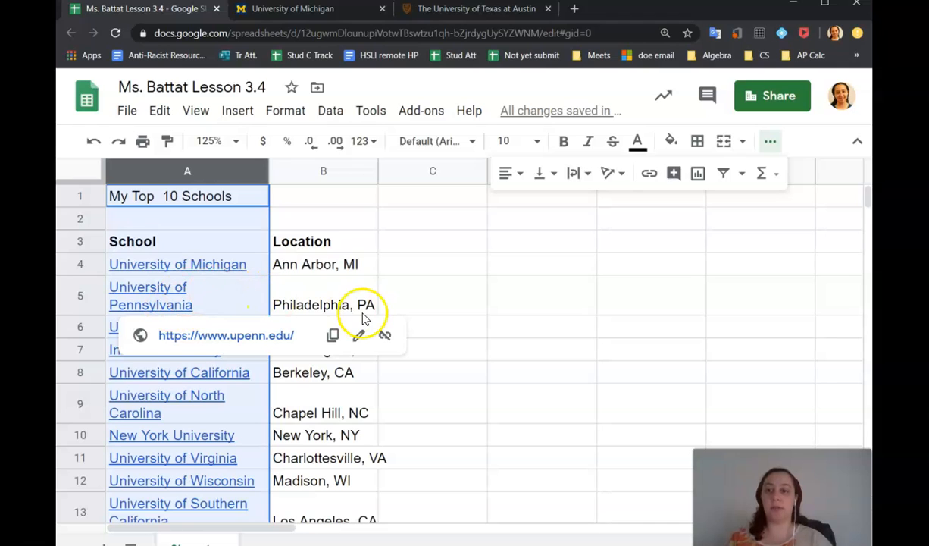
click(331, 305)
click(215, 272)
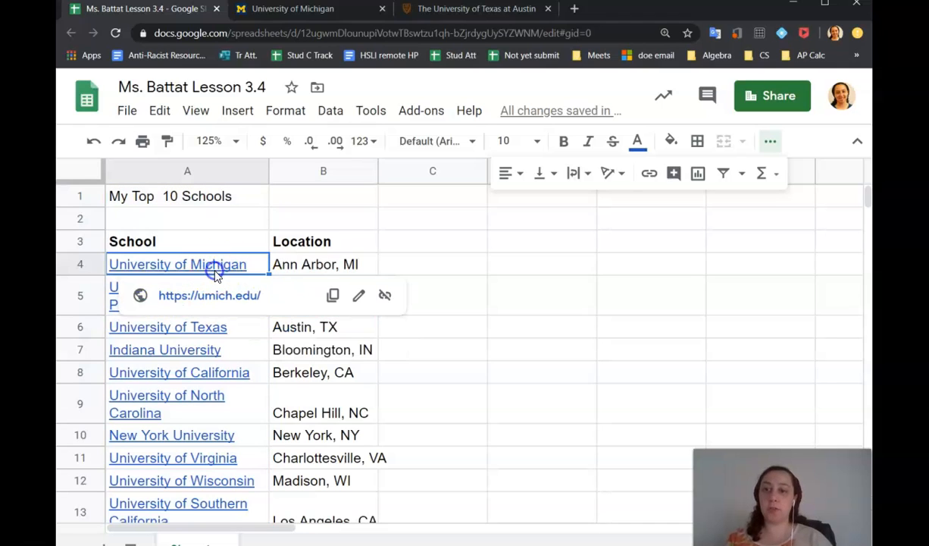
Format the Ann Arbor, MI location in cell B4 with red italic text.
click(307, 264)
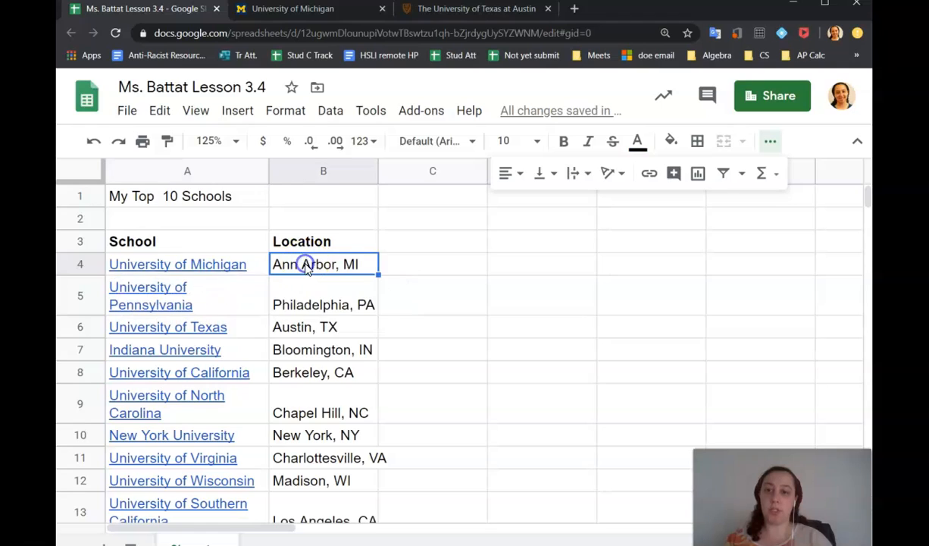
scroll(361, 227, down, 1)
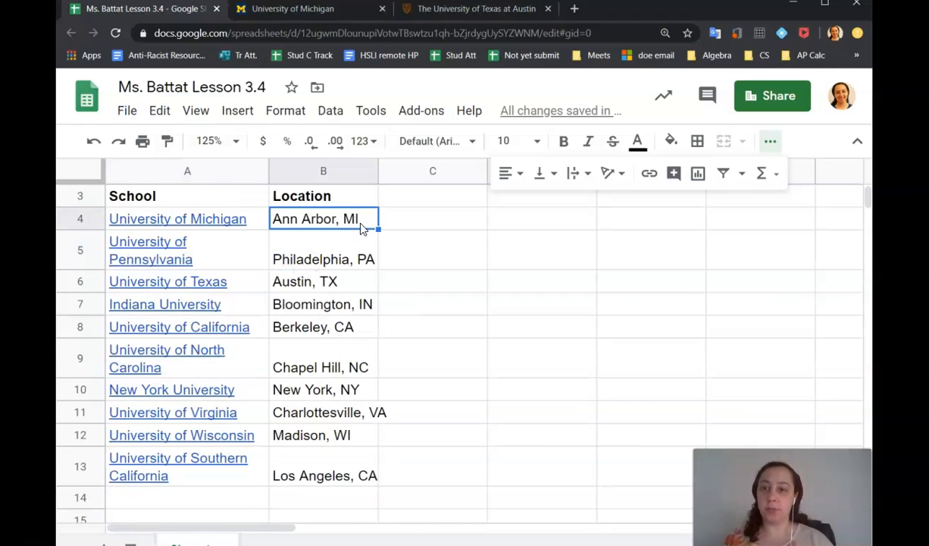
scroll(360, 227, up, 1)
click(321, 264)
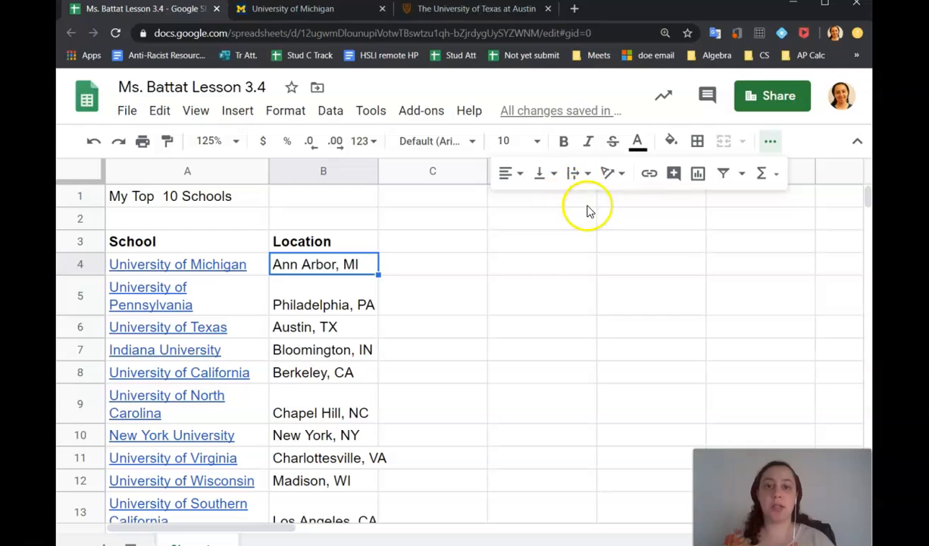
click(638, 144)
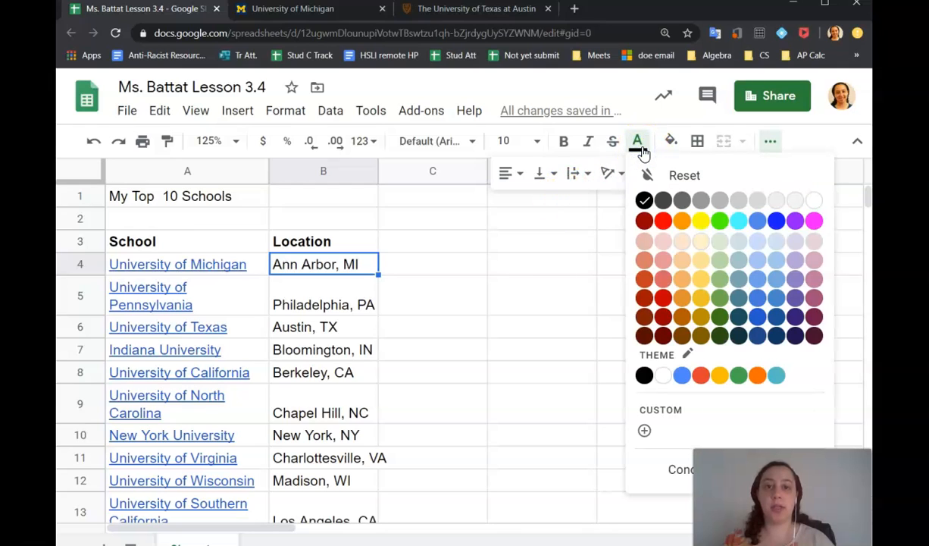
click(663, 226)
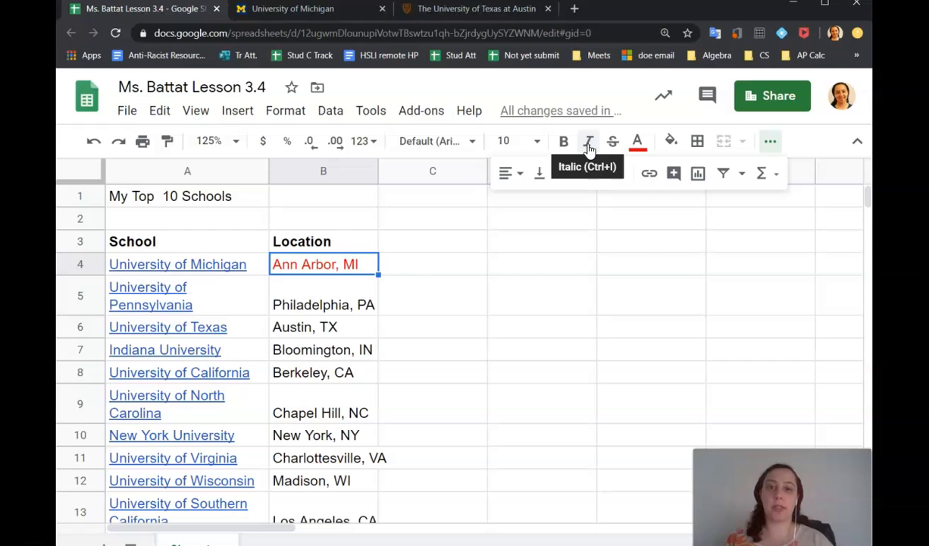
click(590, 142)
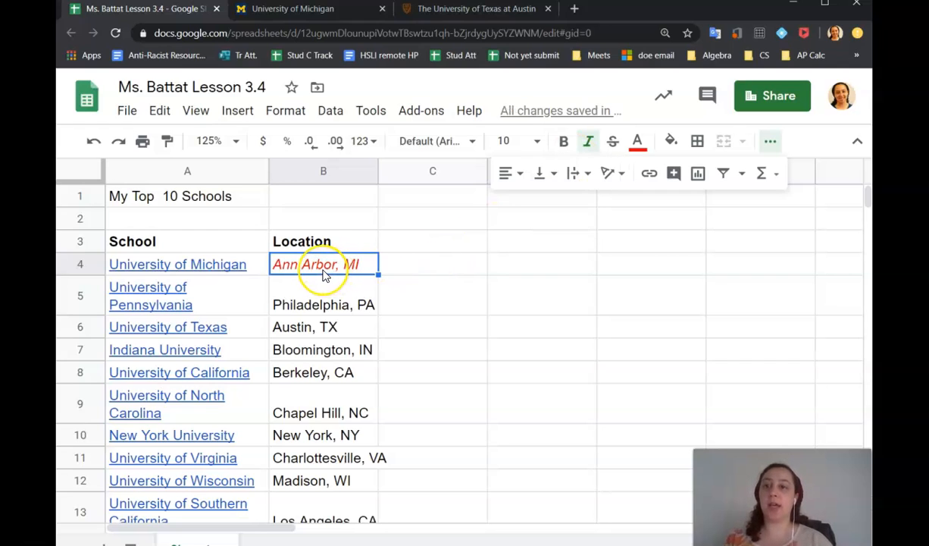
Copy the formatting of cell B4 onto the other locations in B5 through B13 with Paint format.
scroll(324, 276, down, 1)
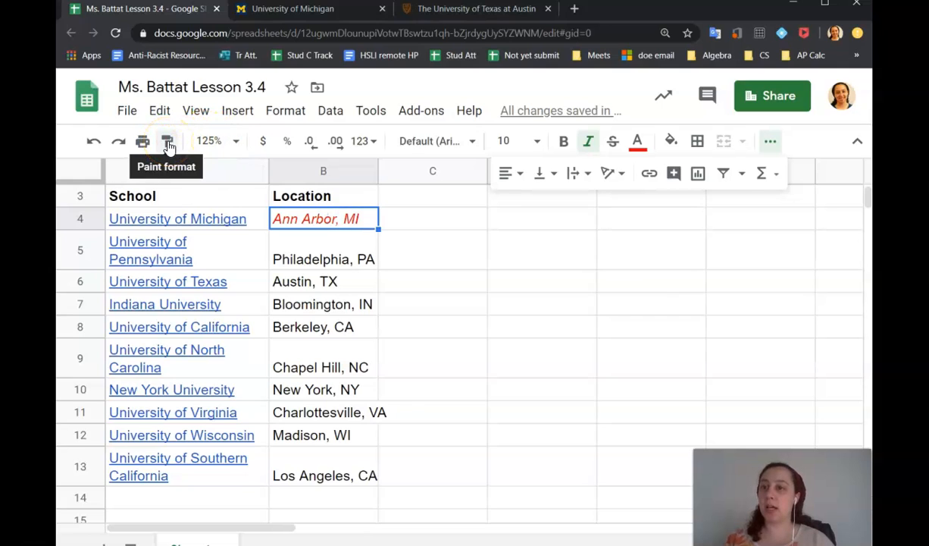
click(169, 145)
drag(327, 250, 334, 473)
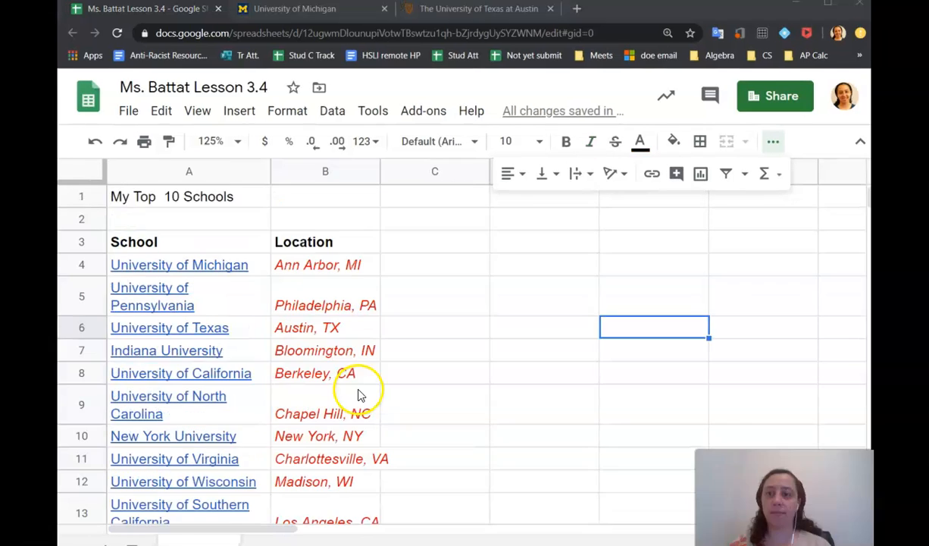
Make the title "My Top 10 Schools" in cell A1 bold with font size 18.
click(220, 201)
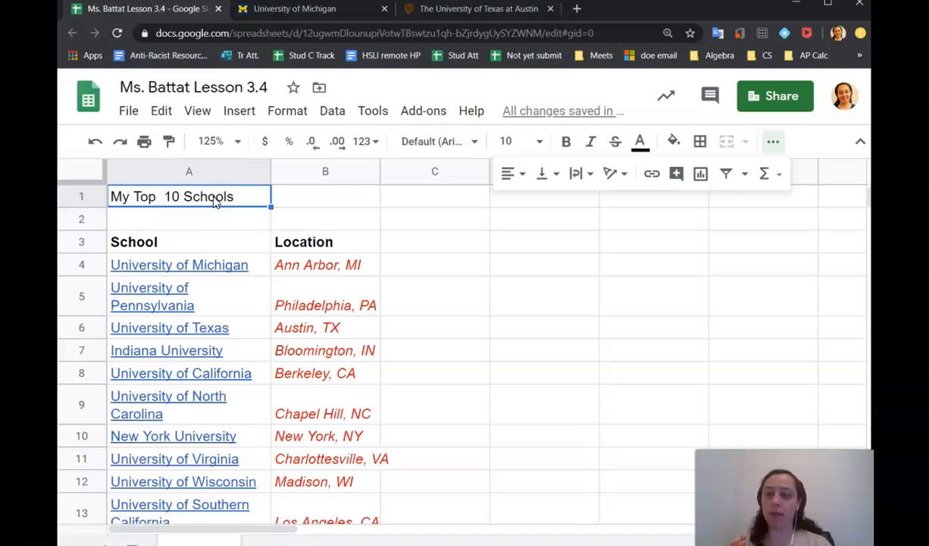
key(ctrl+b)
click(538, 144)
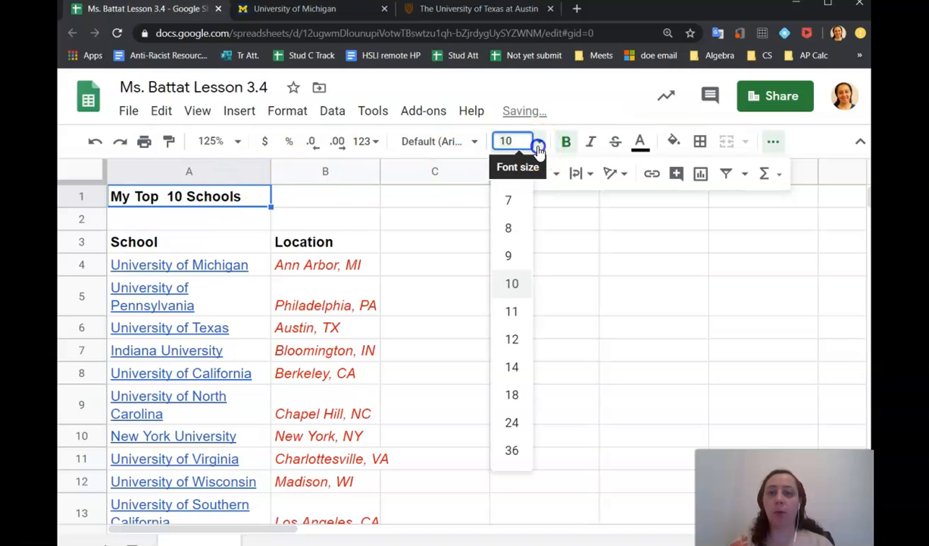
click(516, 394)
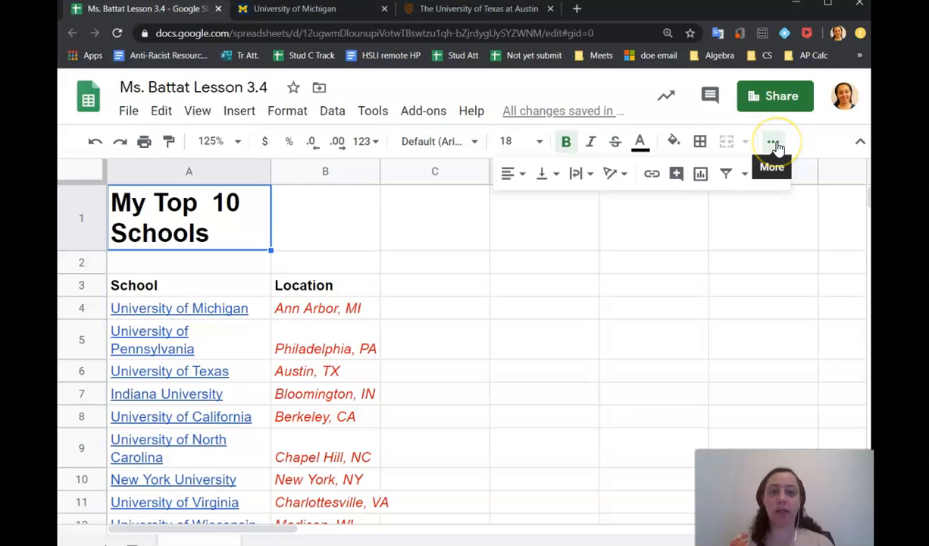
Set the text wrapping of the title cell A1 to Overflow so the title runs on one line.
click(583, 177)
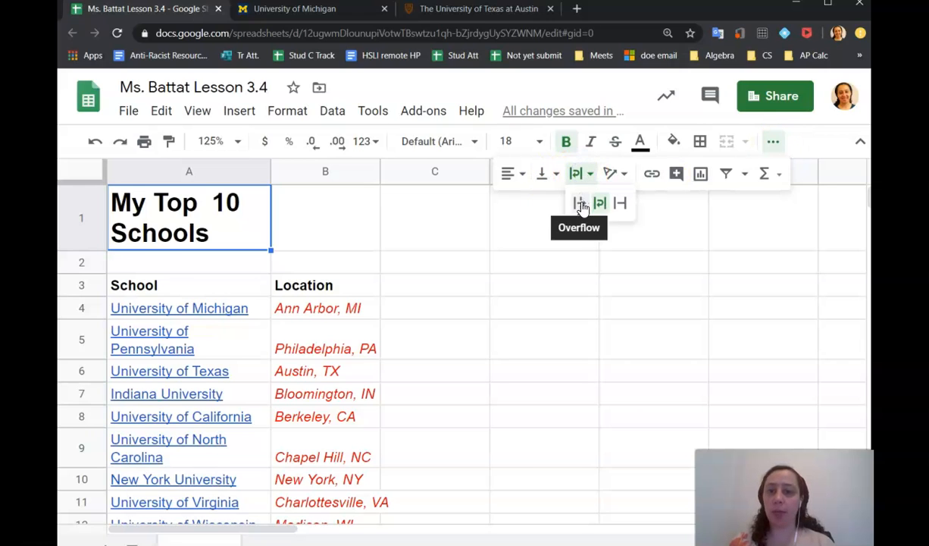
click(580, 203)
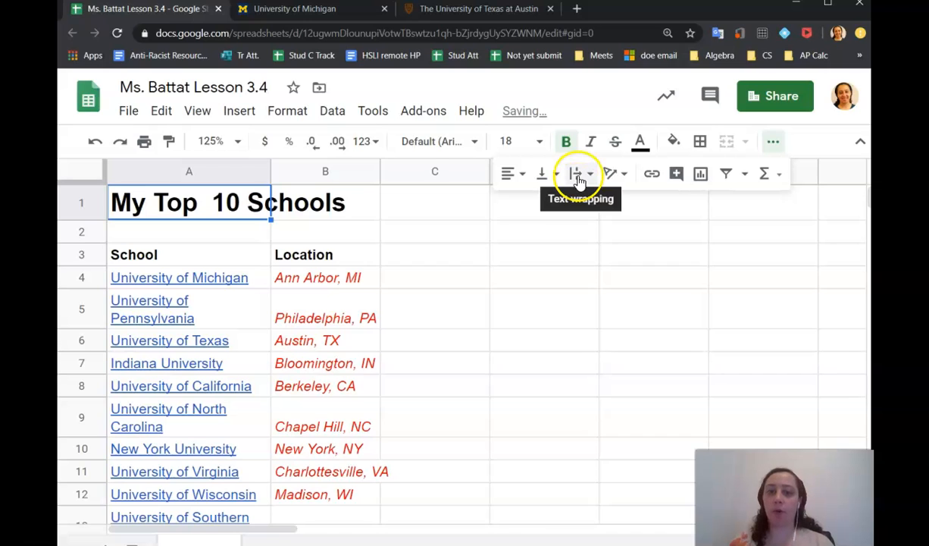
click(579, 181)
click(542, 267)
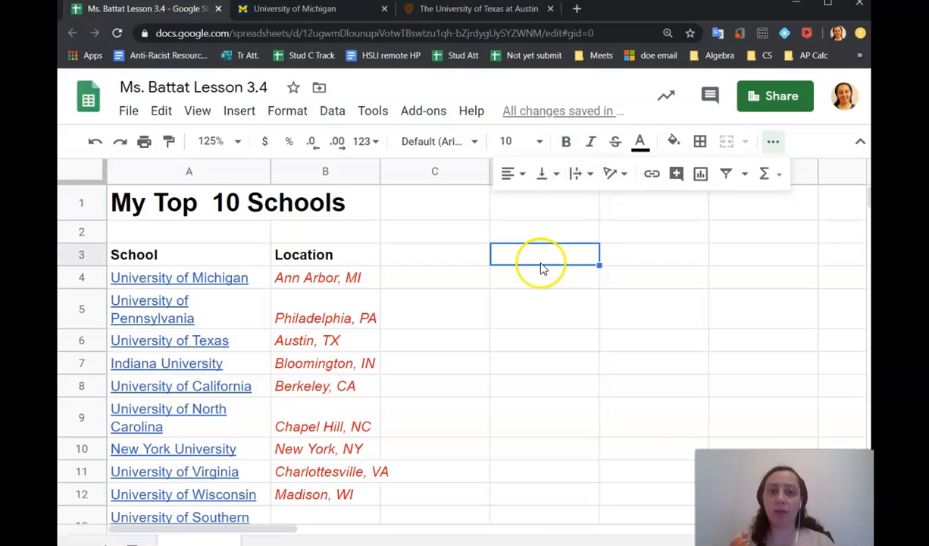